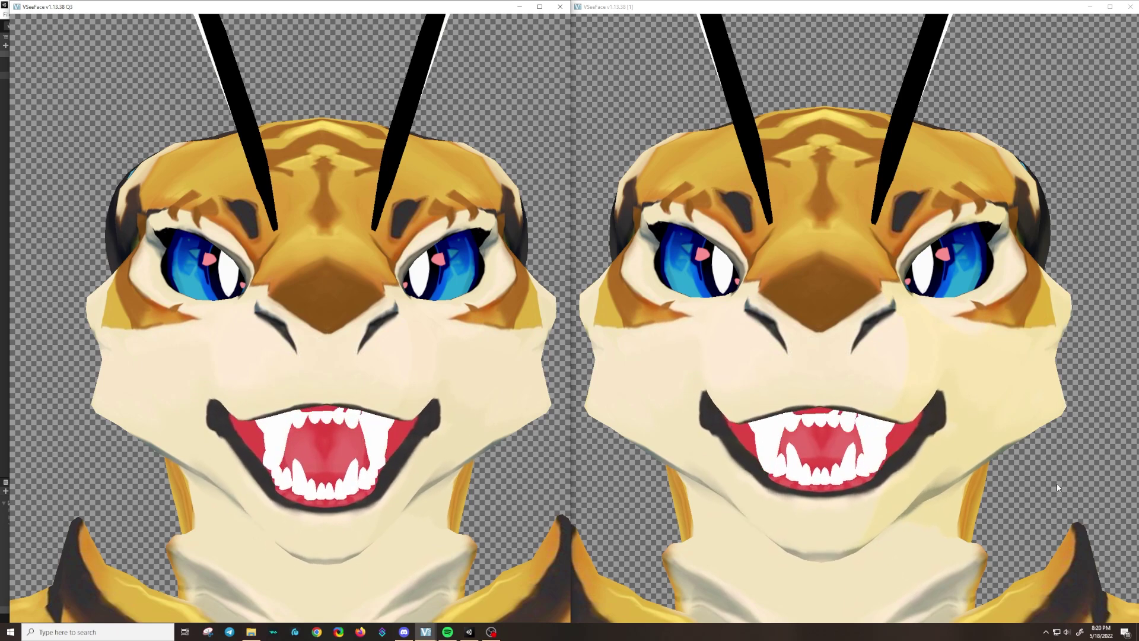
Back in Unity, select 'demo bee basic visemes' and scroll to its VRM Blend Shape Proxy.
{"action": "key", "text": "alt+Tab"}
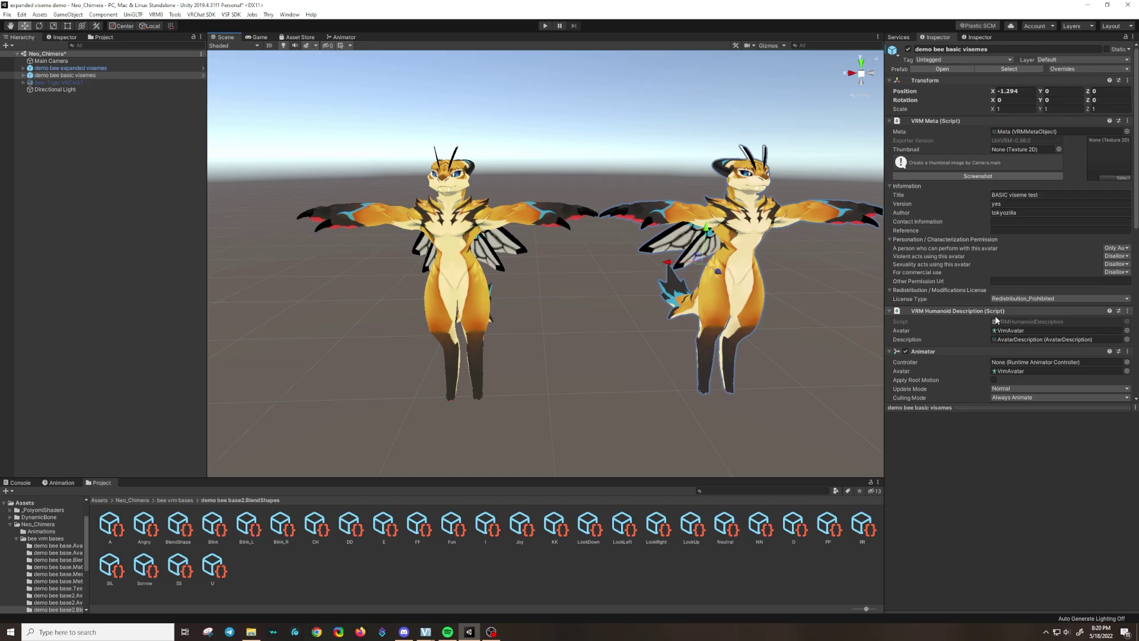
{"action": "left_click", "coordinate": [57, 76]}
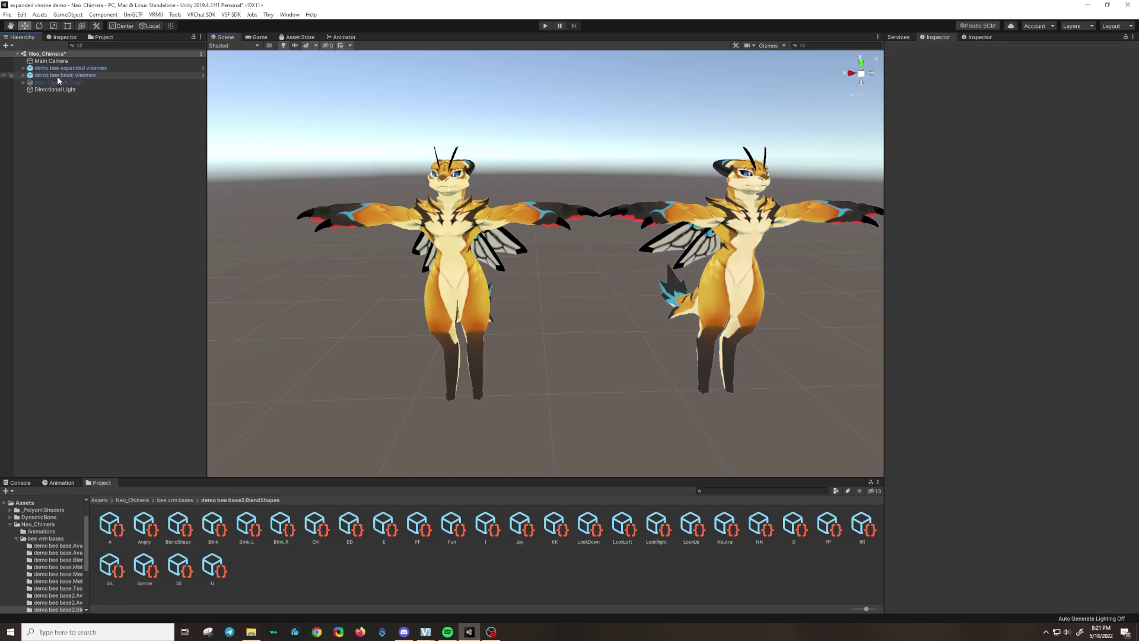
{"action": "scroll", "coordinate": [949, 309], "scroll_direction": "down", "scroll_amount": 5}
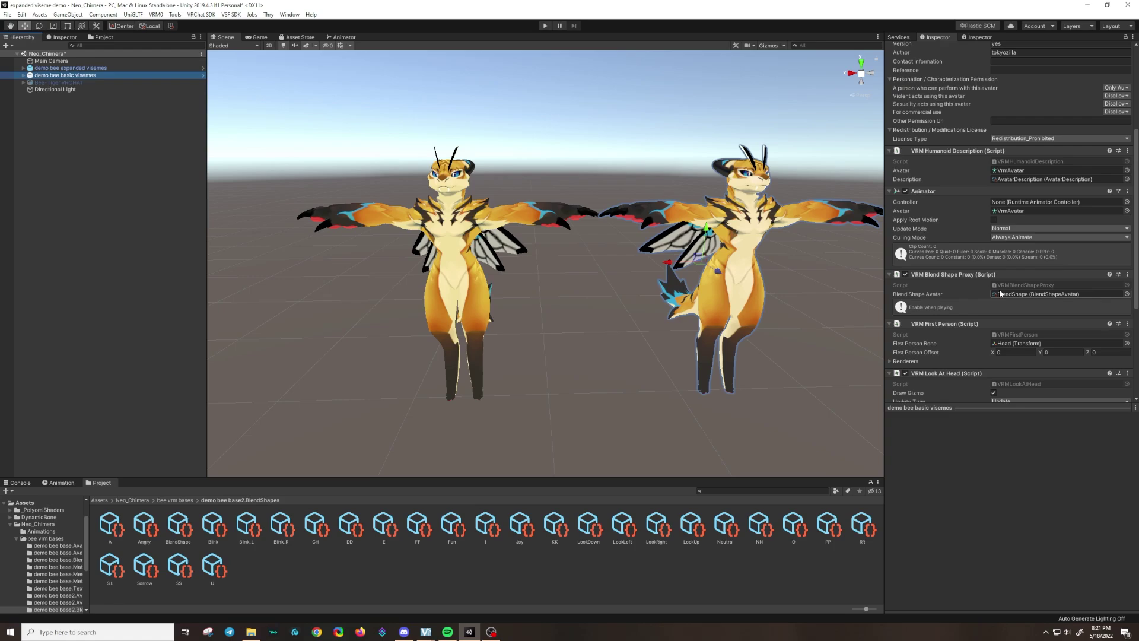
Open the basic bee's BlendShape avatar and check A, I, U drive vrc.v_aa, vrc.v_ih, vrc.v_ou at 100.
{"action": "double_click", "coordinate": [1059, 295]}
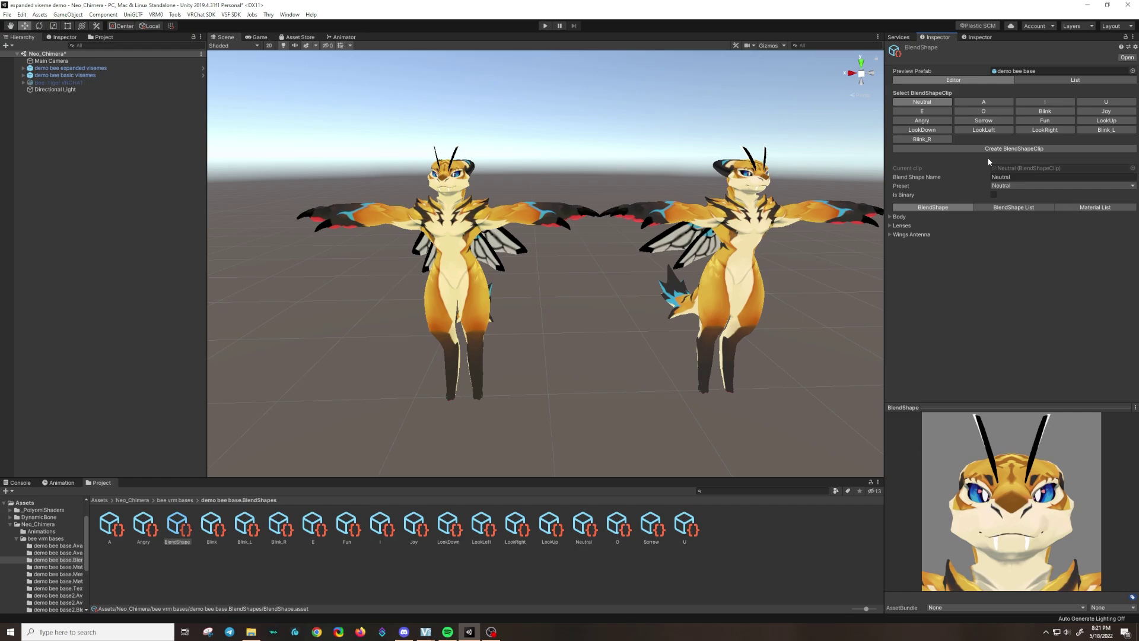
{"action": "left_click", "coordinate": [966, 102]}
{"action": "left_click", "coordinate": [899, 216]}
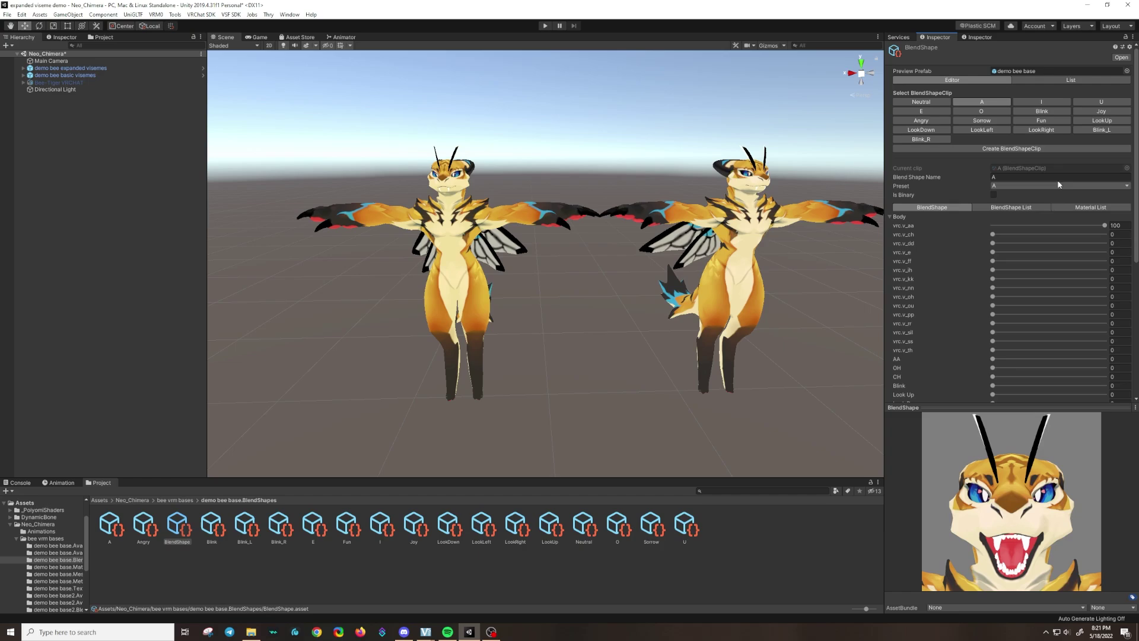
{"action": "left_click", "coordinate": [1045, 103]}
{"action": "left_click", "coordinate": [898, 218]}
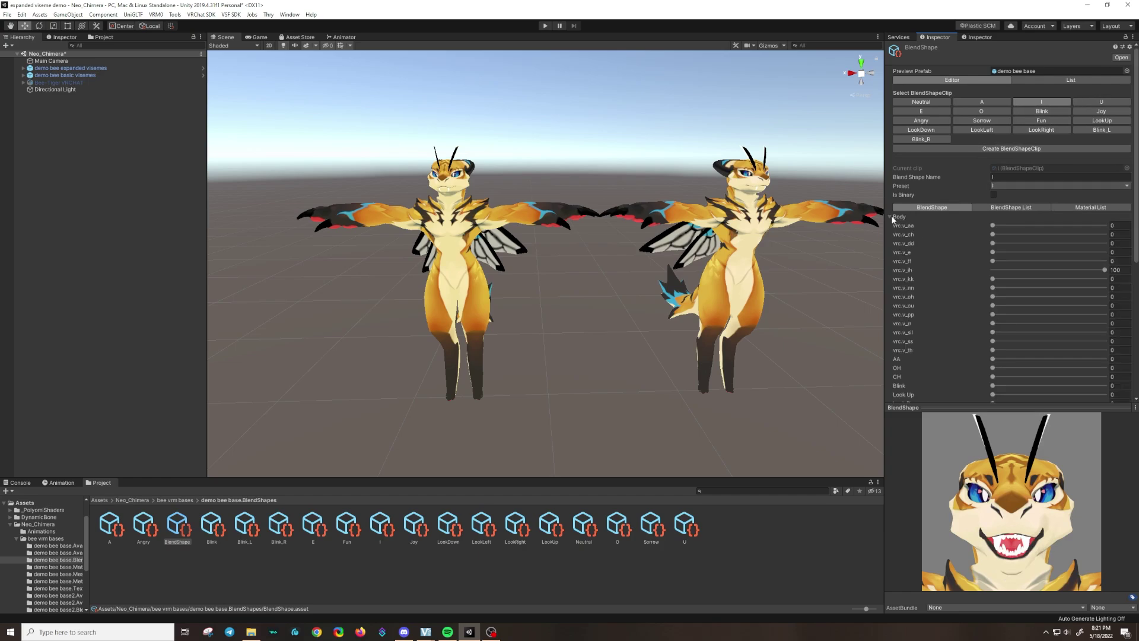
{"action": "left_click", "coordinate": [1092, 102]}
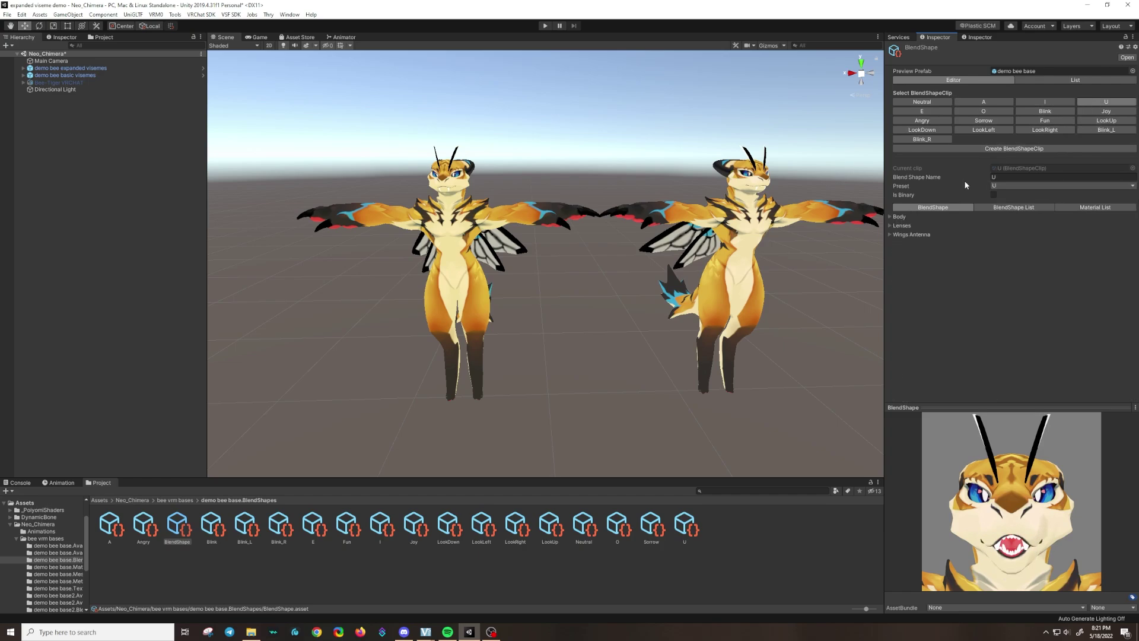
{"action": "left_click", "coordinate": [897, 218]}
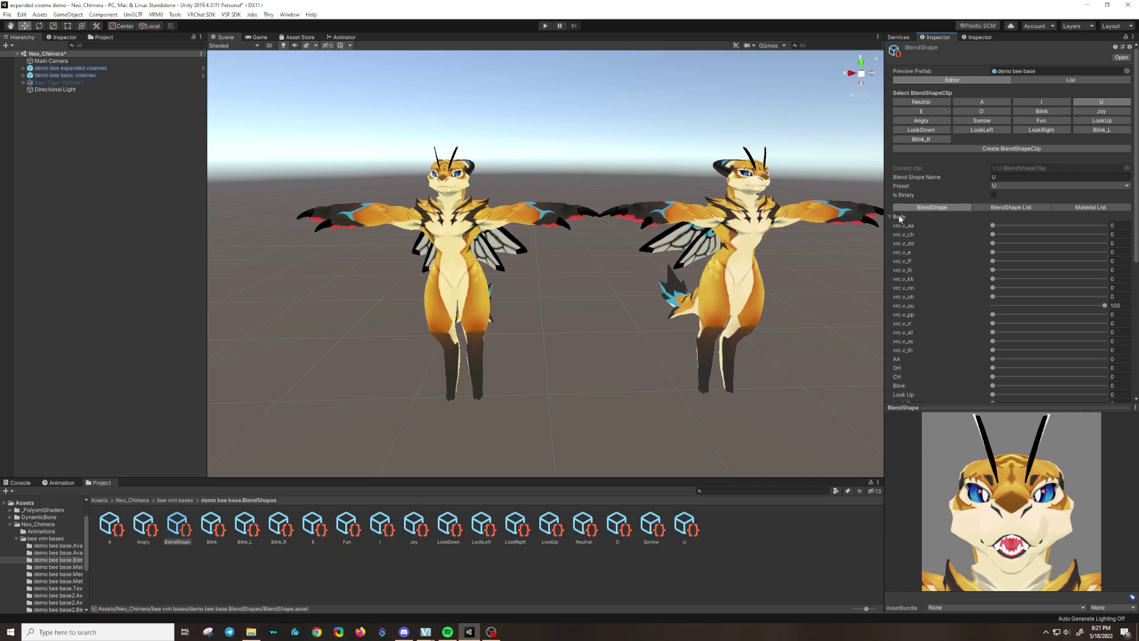
{"action": "left_click", "coordinate": [891, 217]}
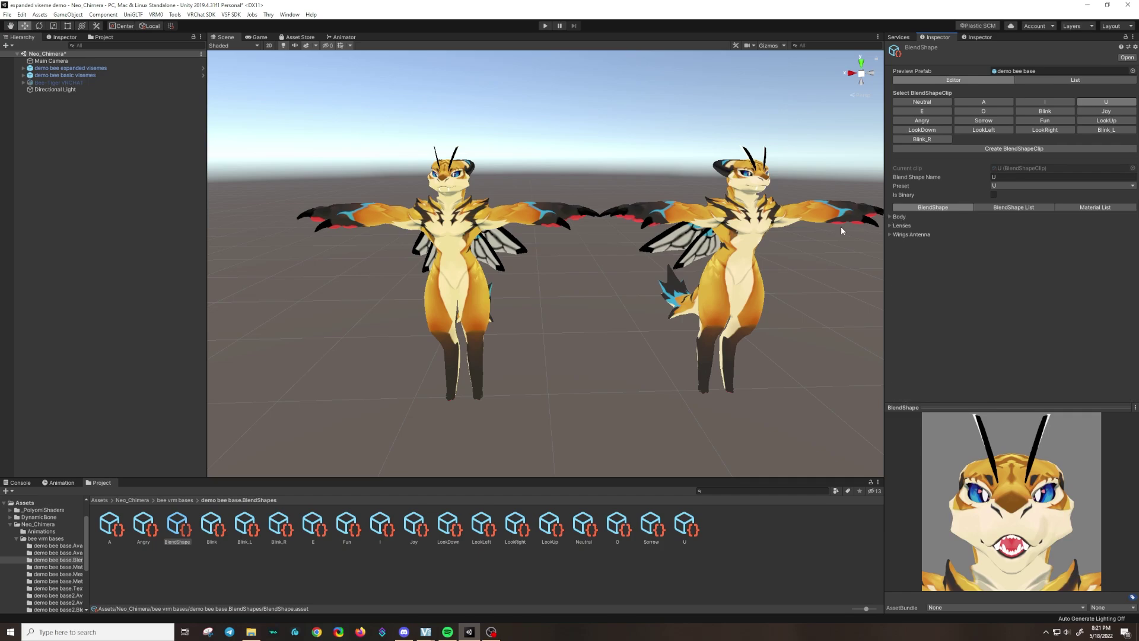
Open the 'demo bee expanded visemes' BlendShape avatar showing the SIL, CH, DD, FF, KK, NN, PP, RR, SS clips.
{"action": "left_click", "coordinate": [87, 68]}
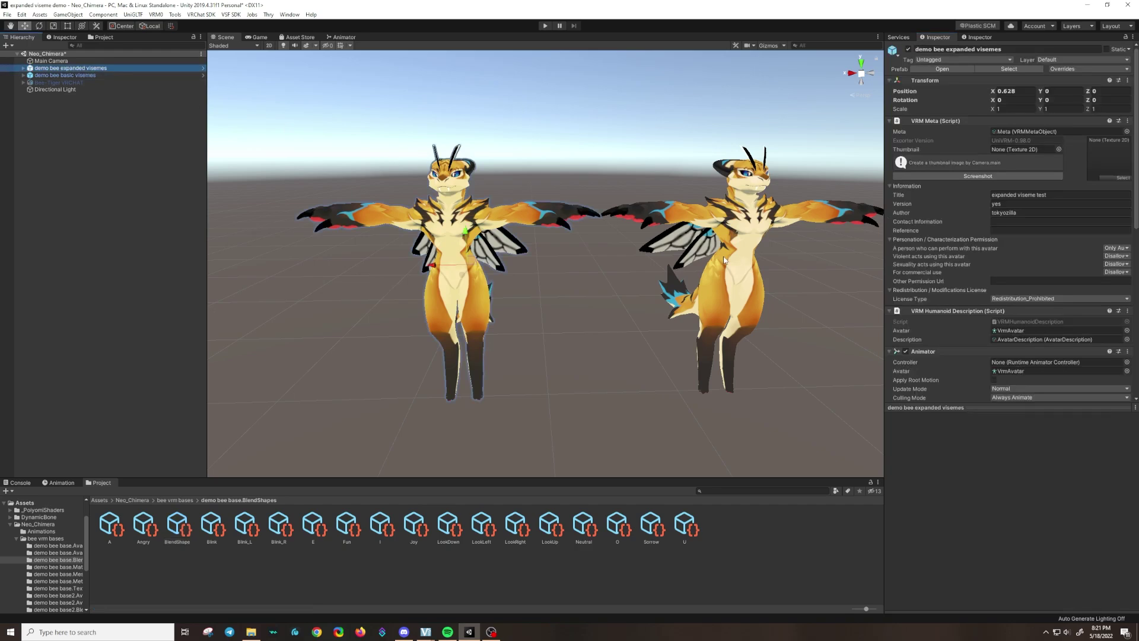
{"action": "scroll", "coordinate": [960, 280], "scroll_direction": "down", "scroll_amount": 5}
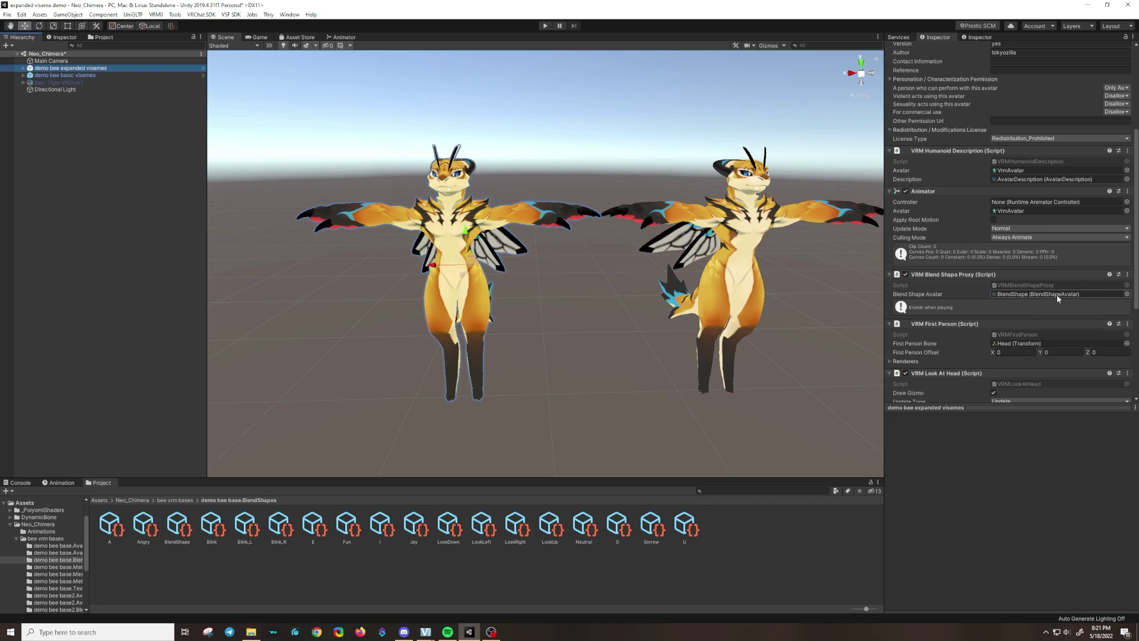
{"action": "double_click", "coordinate": [1017, 293]}
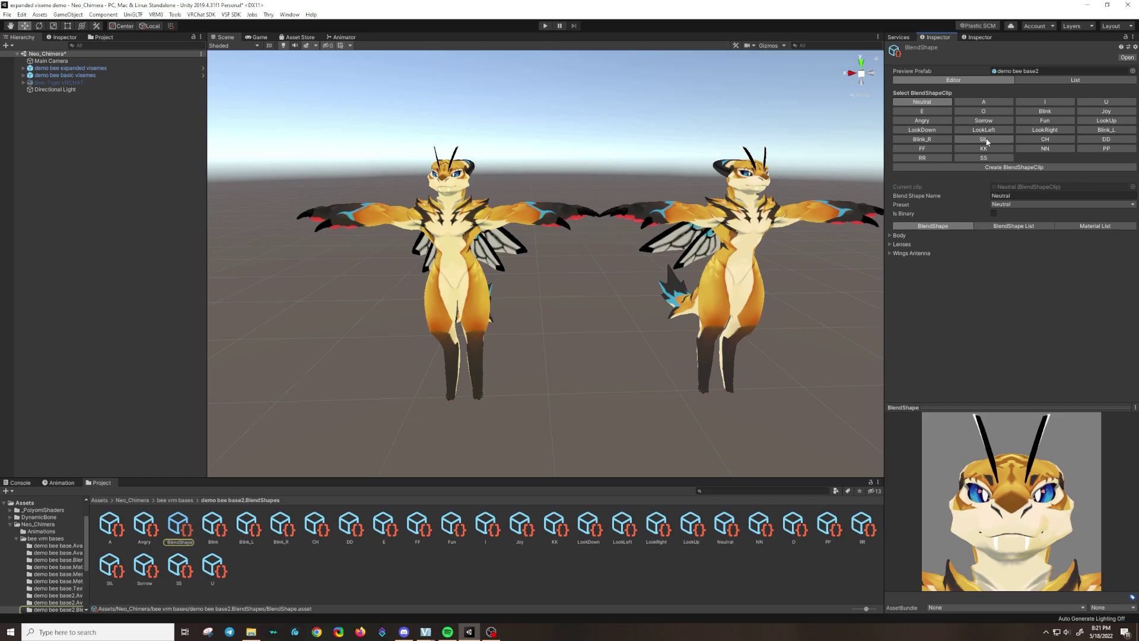
{"action": "left_click", "coordinate": [1023, 134]}
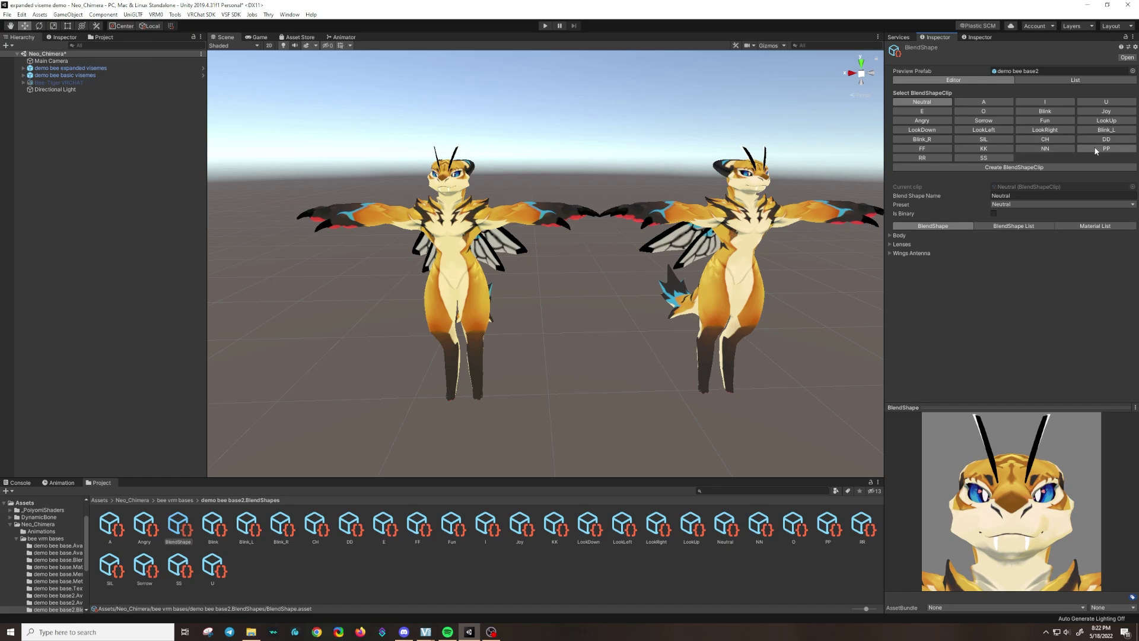
Create a new BlendShape clip and save it as TH.
{"action": "left_click", "coordinate": [988, 168]}
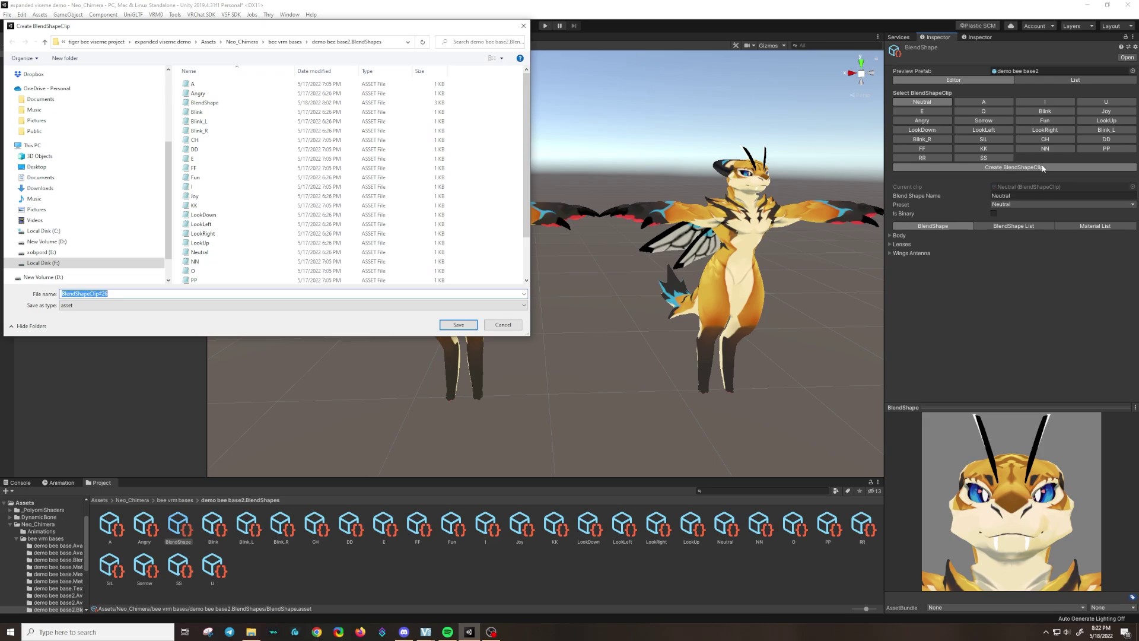
{"action": "type", "text": "TH"}
{"action": "left_click", "coordinate": [452, 325]}
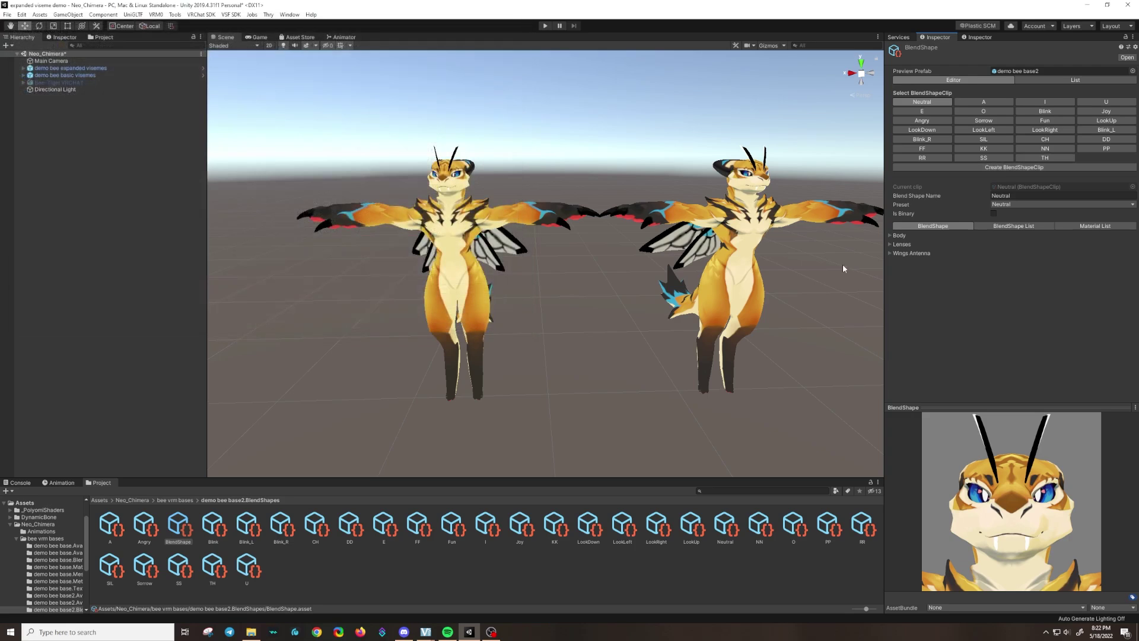
In the TH clip, raise the Body vrc.v_th blendshape to 100.
{"action": "left_click", "coordinate": [1042, 158]}
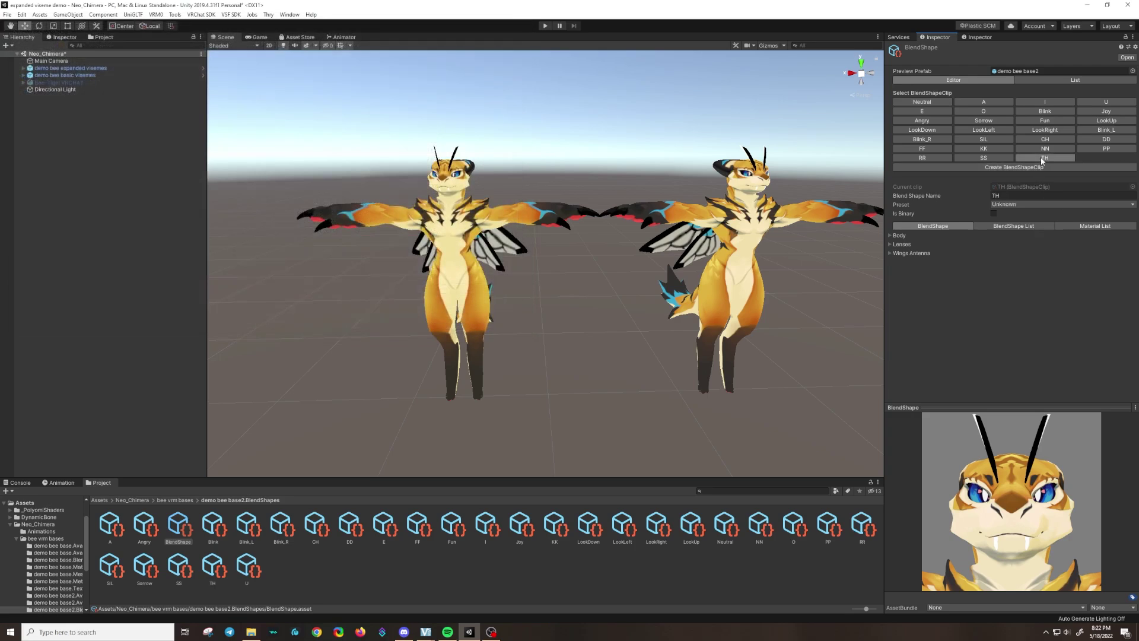
{"action": "left_click", "coordinate": [891, 236]}
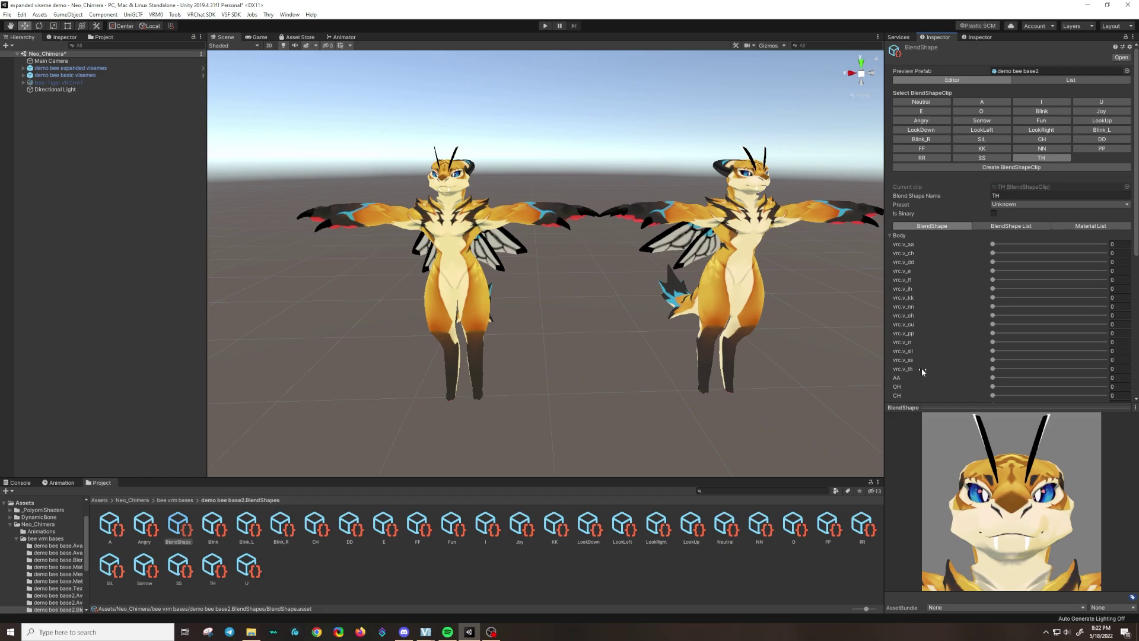
{"action": "left_click_drag", "start_coordinate": [993, 369], "coordinate": [1126, 372]}
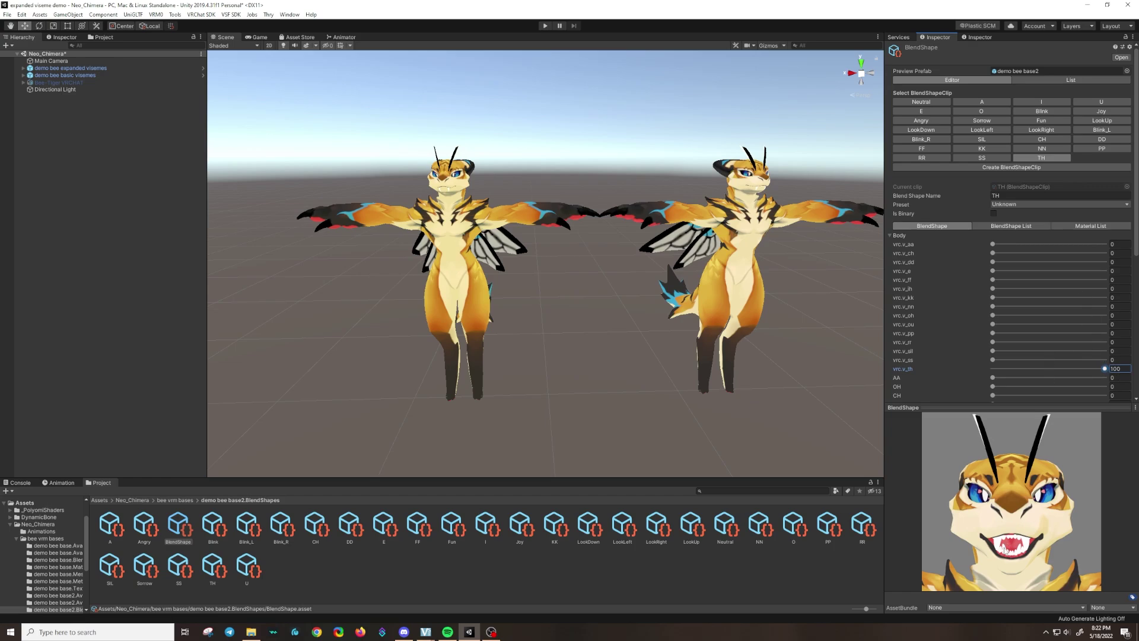
Review the SS and RR clips, then show the PP clip driving vrc.v_pp at 100.
{"action": "left_click", "coordinate": [997, 160]}
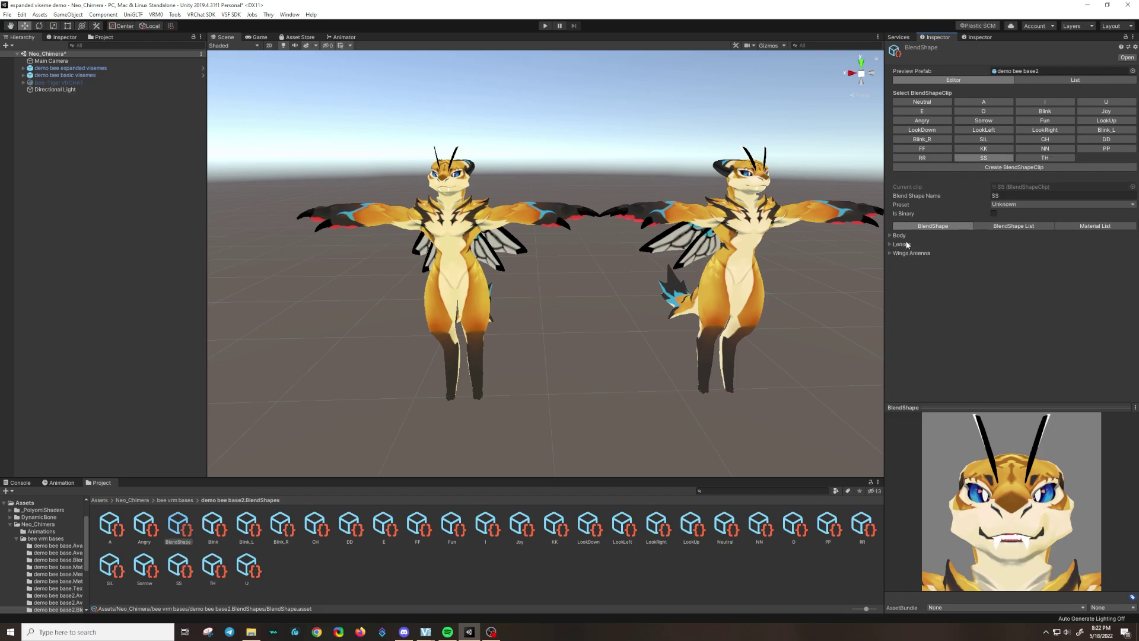
{"action": "left_click", "coordinate": [900, 235]}
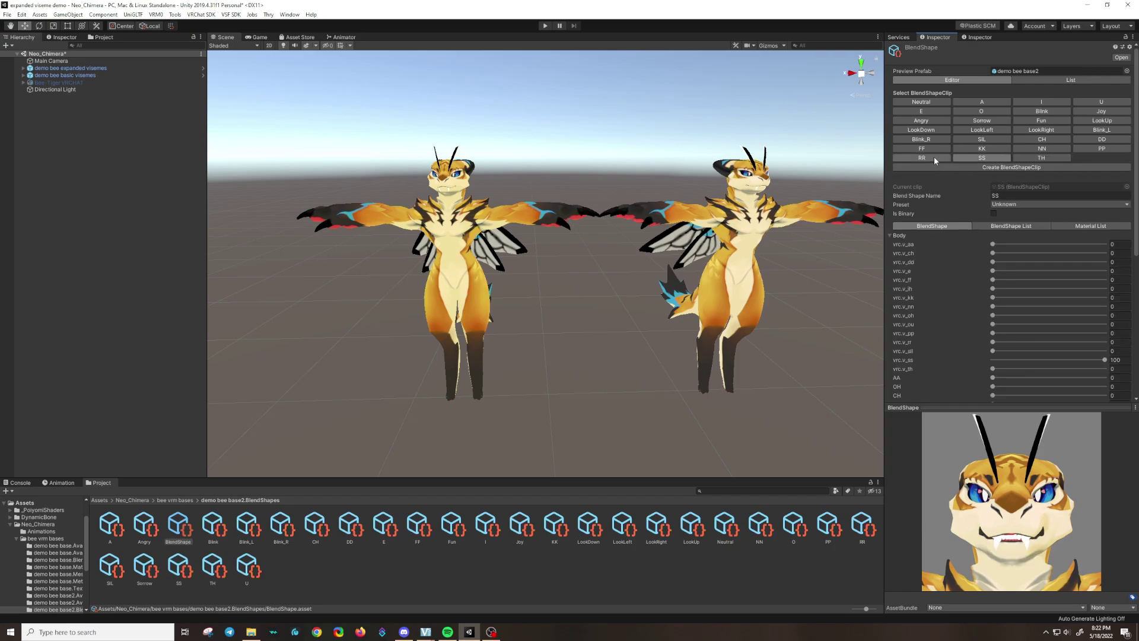
{"action": "left_click", "coordinate": [934, 157]}
{"action": "left_click", "coordinate": [890, 236]}
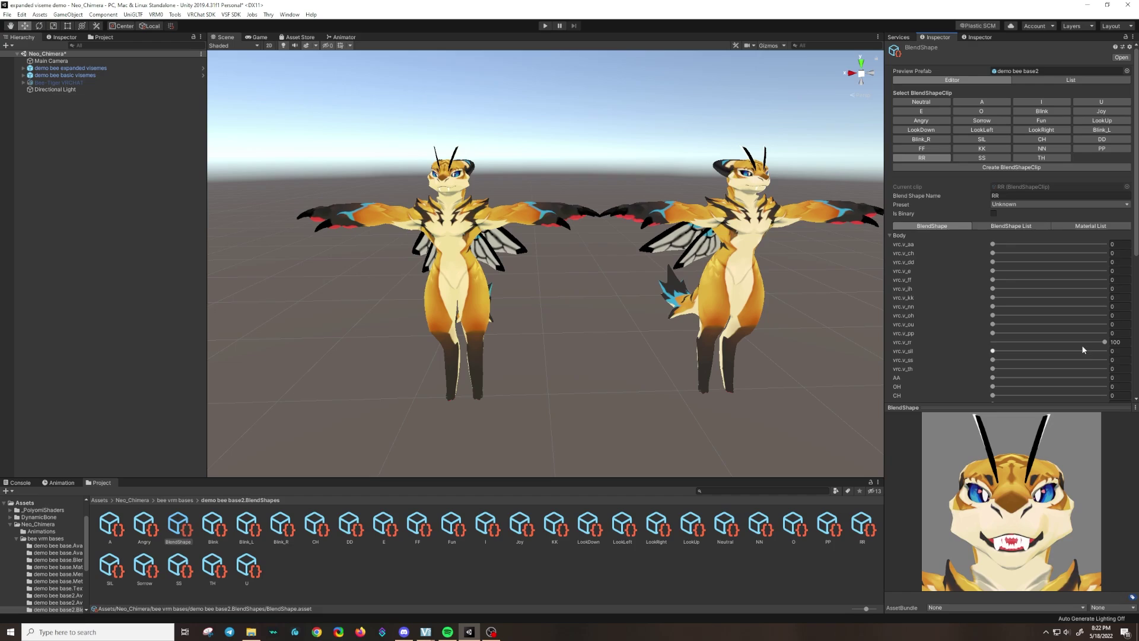
{"action": "left_click", "coordinate": [1102, 148]}
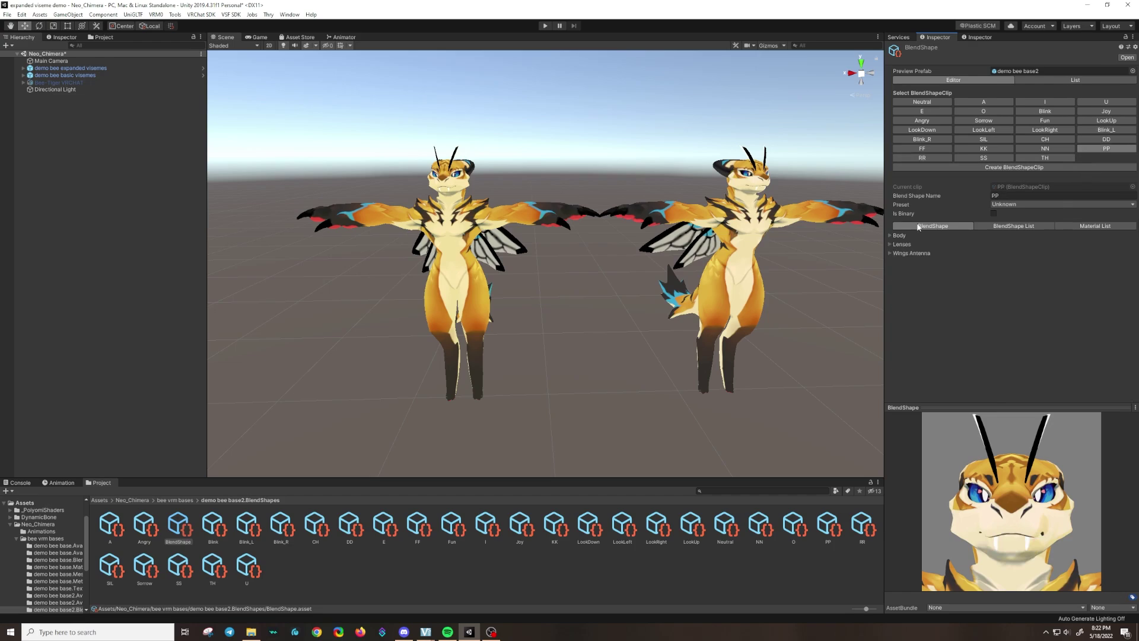
{"action": "left_click", "coordinate": [890, 236]}
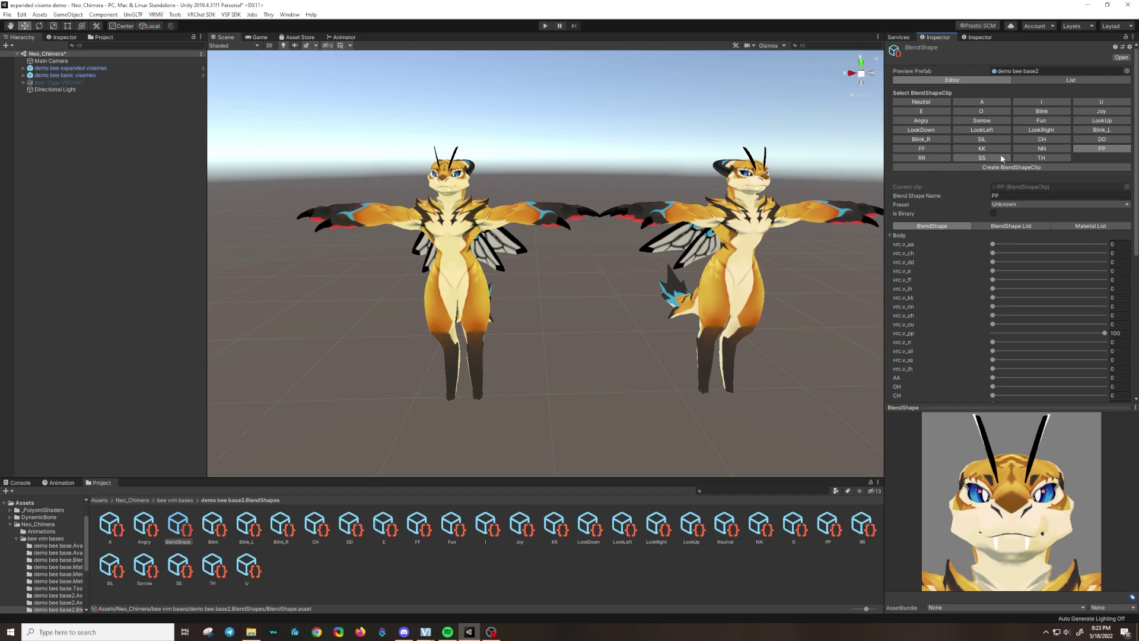
Set the 'demo bee expanded visemes' Position X to 0 and open the VRM0 export menu.
{"action": "left_click", "coordinate": [604, 289]}
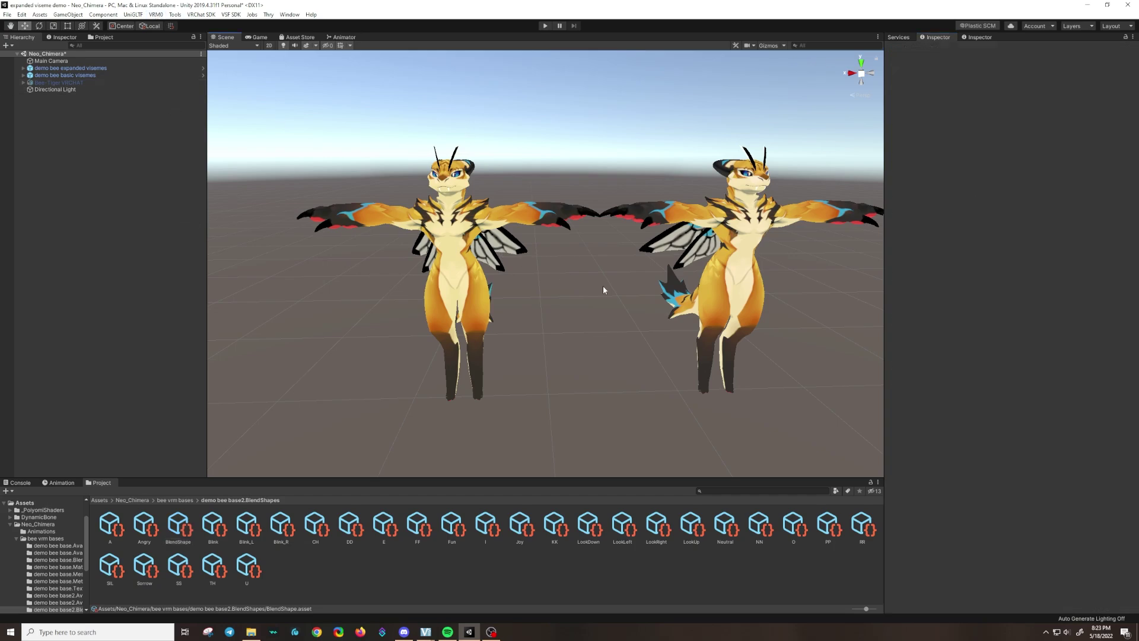
{"action": "left_click", "coordinate": [196, 68]}
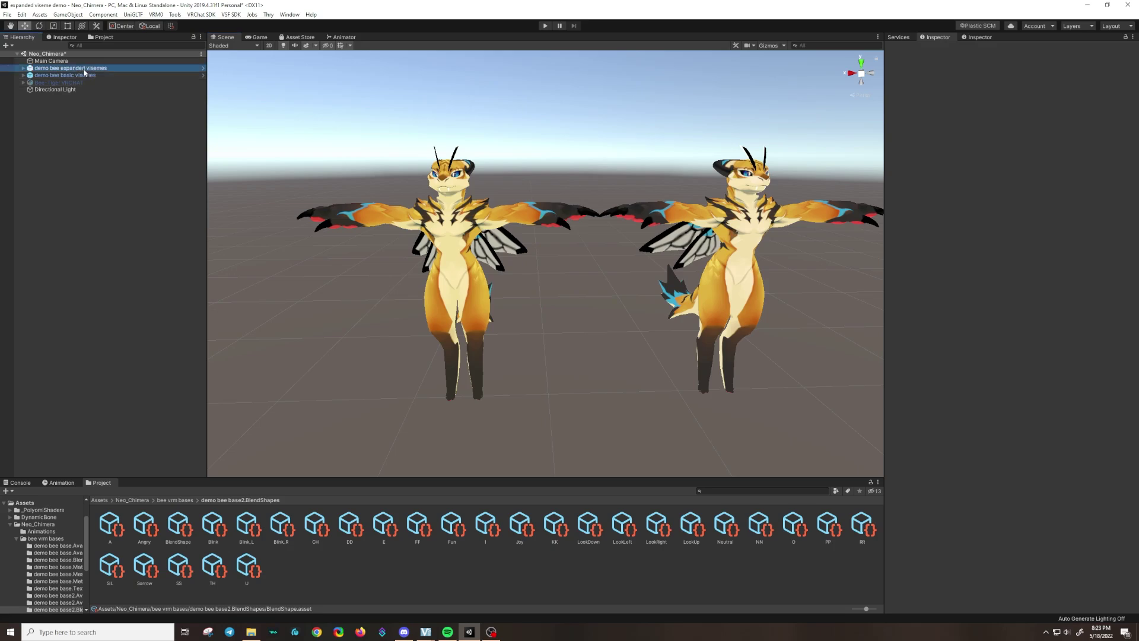
{"action": "left_click", "coordinate": [1009, 90]}
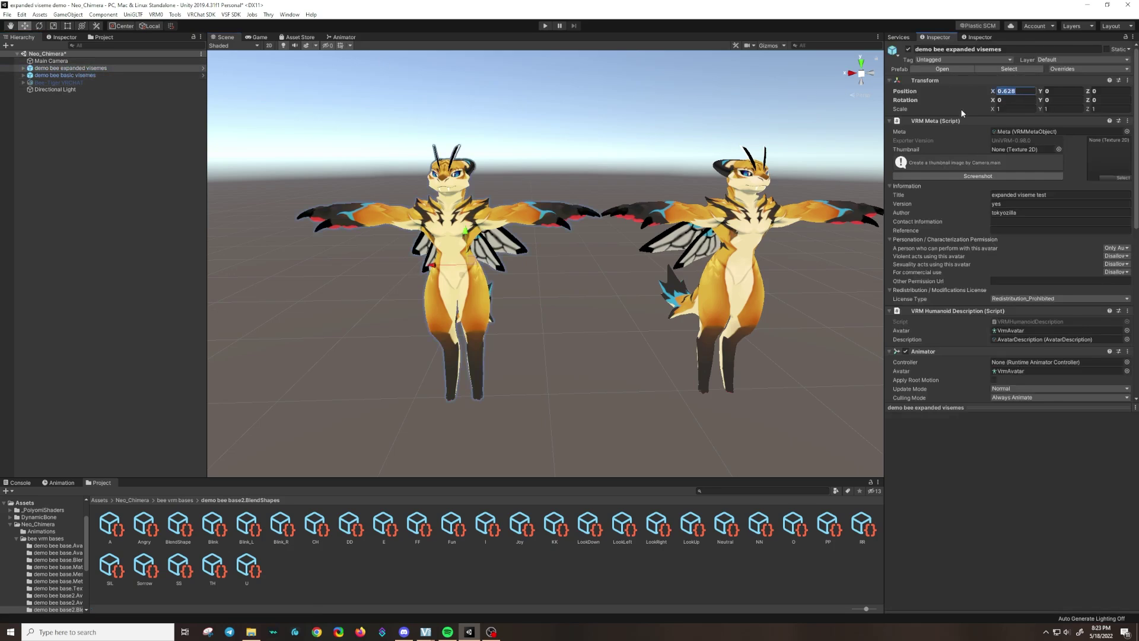
{"action": "type", "text": "0"}
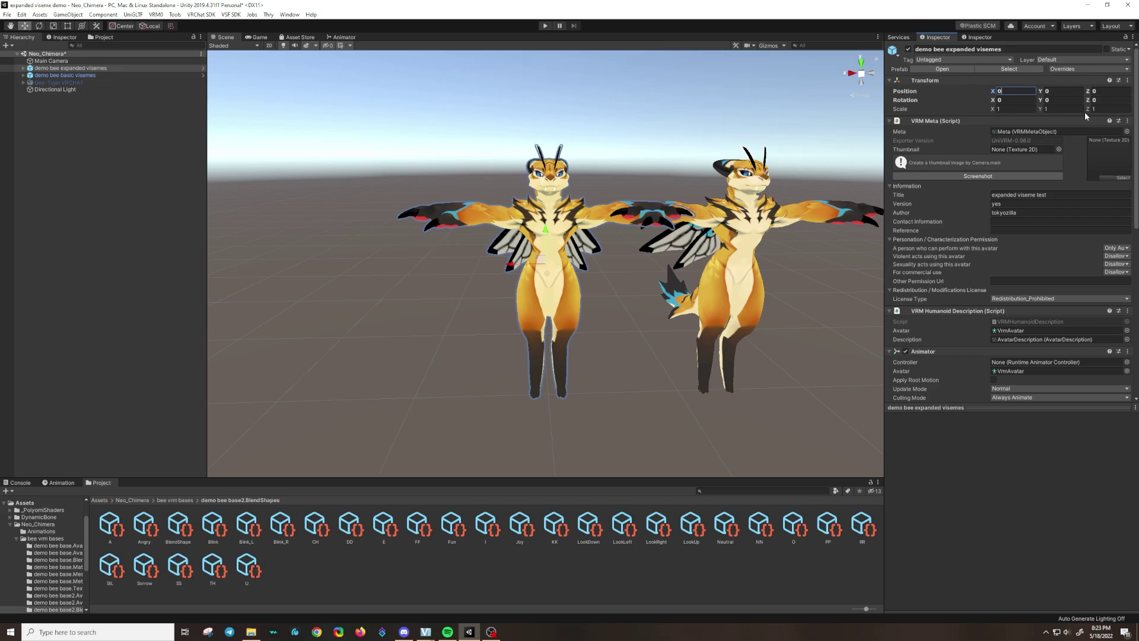
{"action": "left_click", "coordinate": [155, 14]}
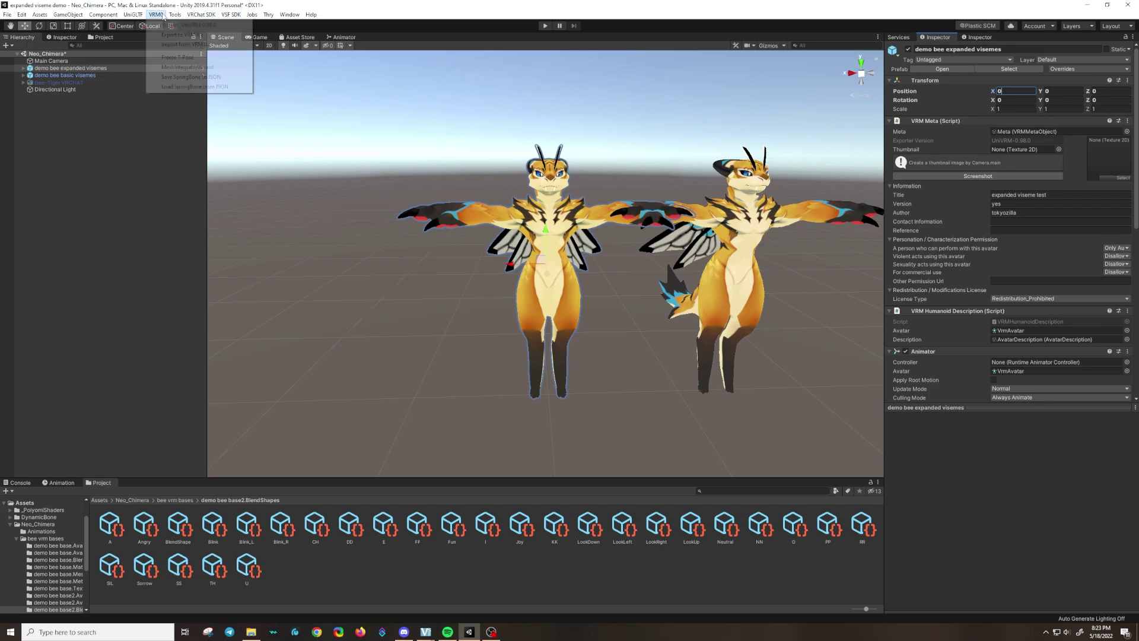
Export the bee via VRM Exporter with title 'new viseme bee', saved to the Desktop as new viseme bee.
{"action": "left_click", "coordinate": [166, 34]}
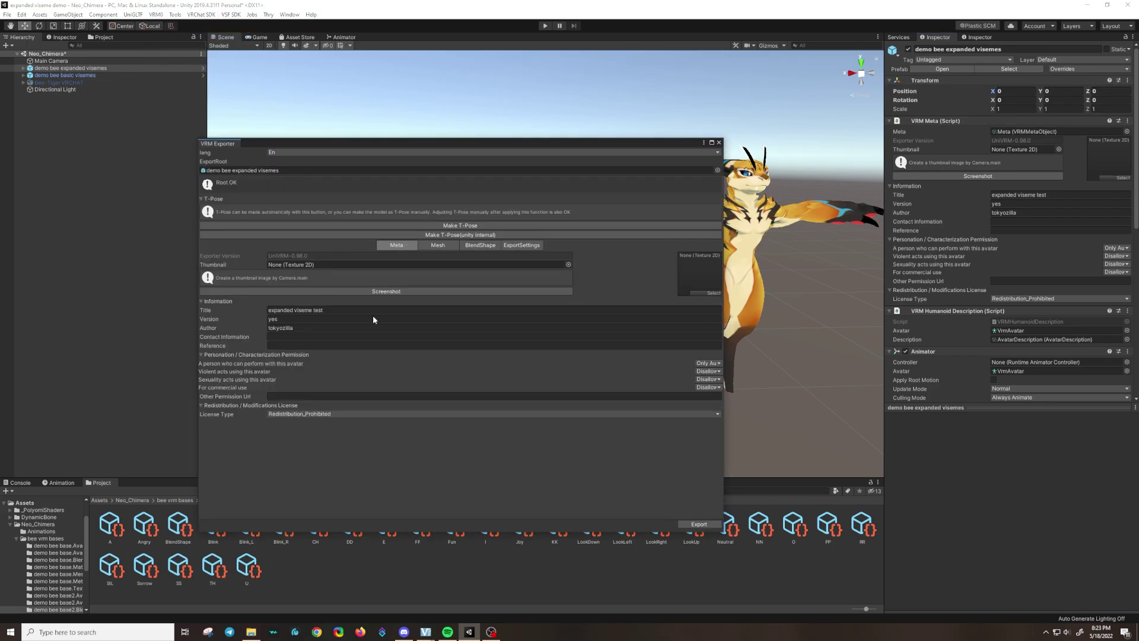
{"action": "left_click", "coordinate": [216, 306]}
{"action": "type", "text": "new"}
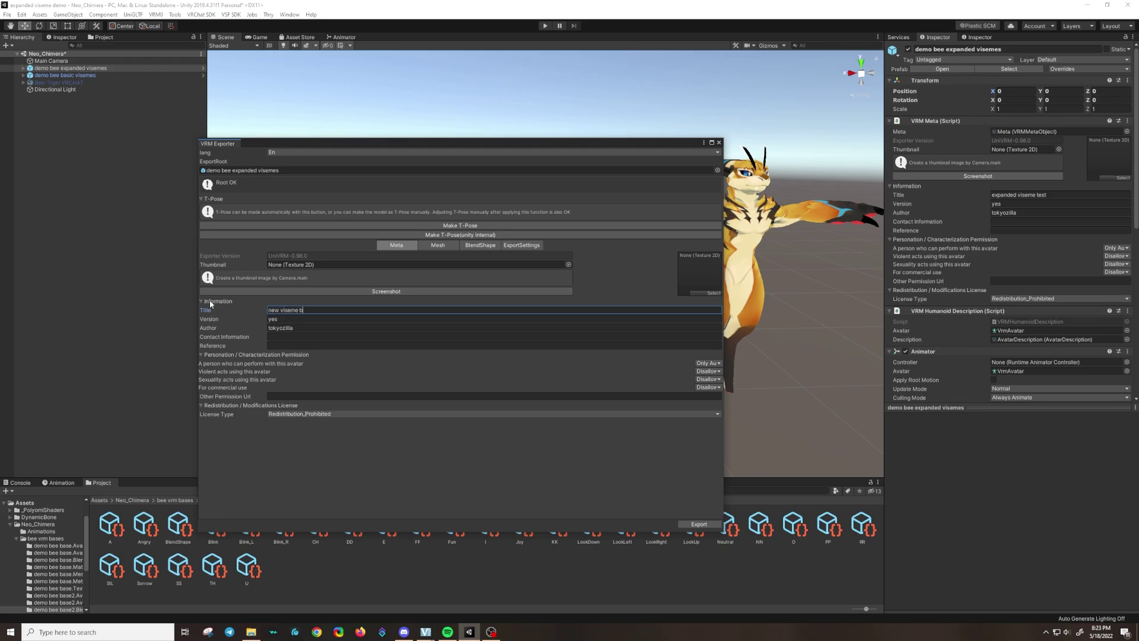
{"action": "left_click", "coordinate": [698, 524]}
{"action": "type", "text": "new viseme bee"}
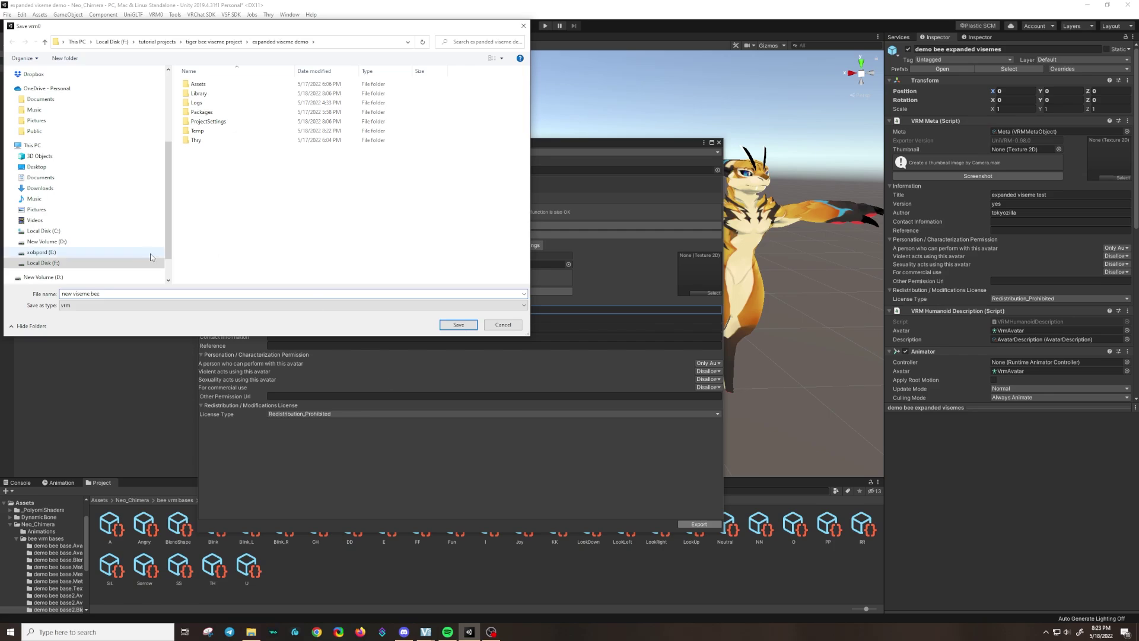
{"action": "left_click", "coordinate": [62, 169]}
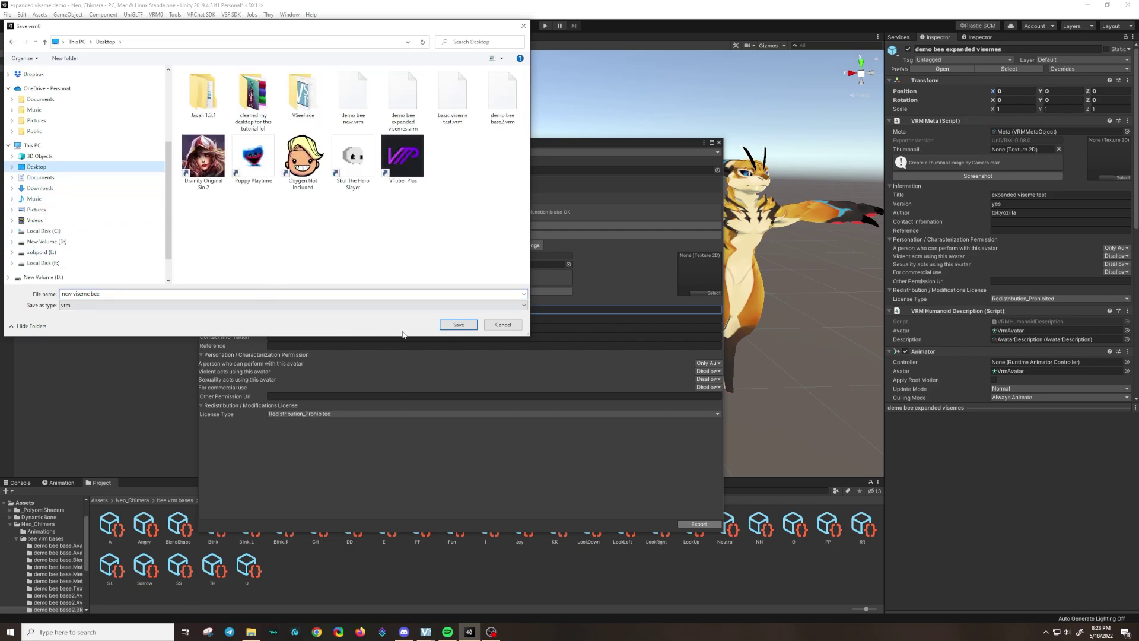
{"action": "left_click", "coordinate": [458, 325]}
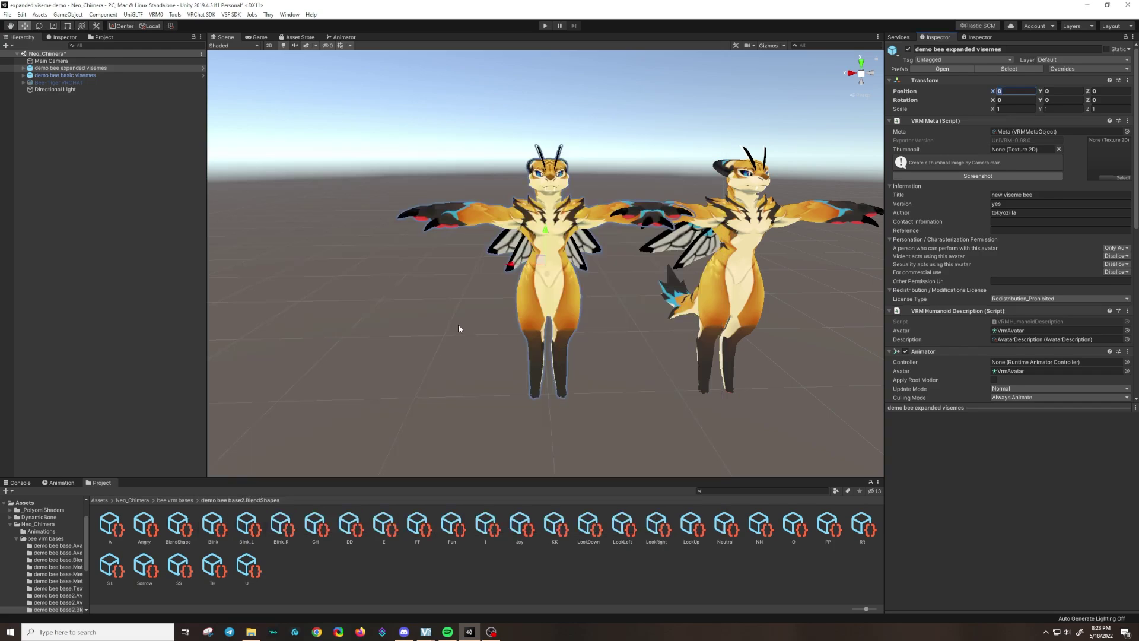
In VSeeFace's avatar selection, add new viseme bee.vrm from the Desktop to the avatar list.
{"action": "mouse_move", "coordinate": [425, 631]}
{"action": "left_click", "coordinate": [461, 596]}
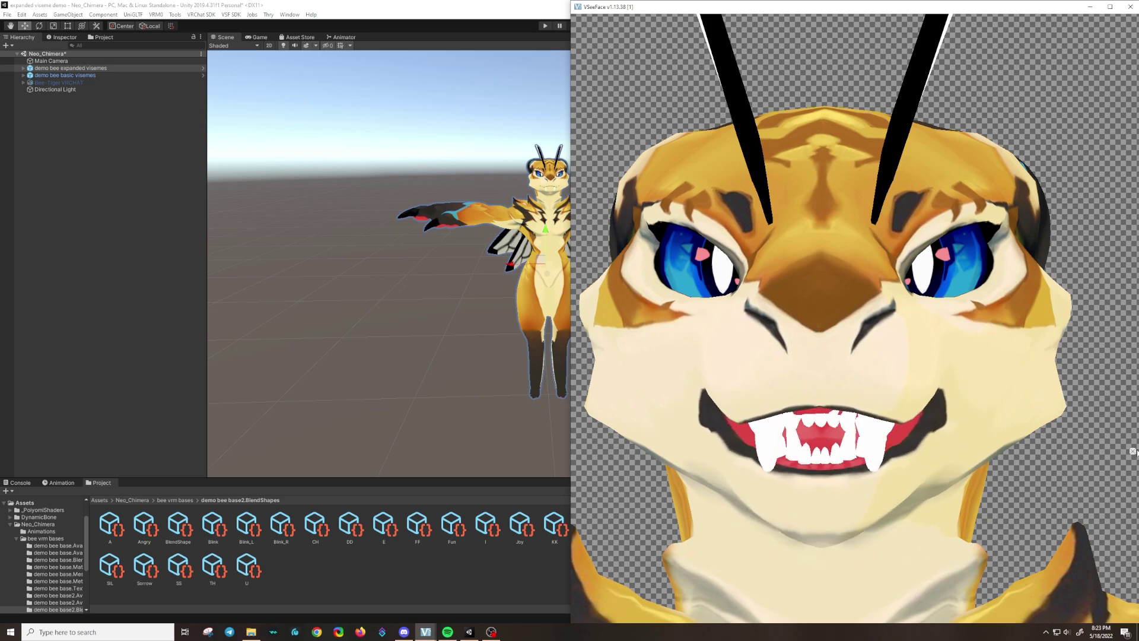
{"action": "left_click", "coordinate": [1092, 560]}
{"action": "left_click", "coordinate": [1077, 183]}
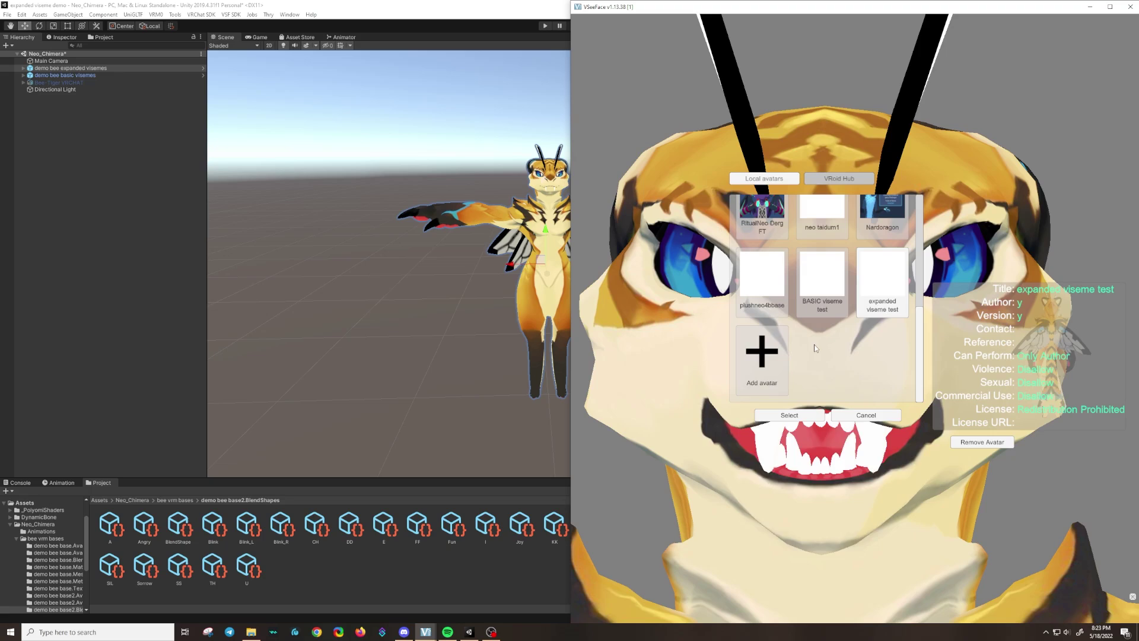
{"action": "left_click", "coordinate": [759, 351]}
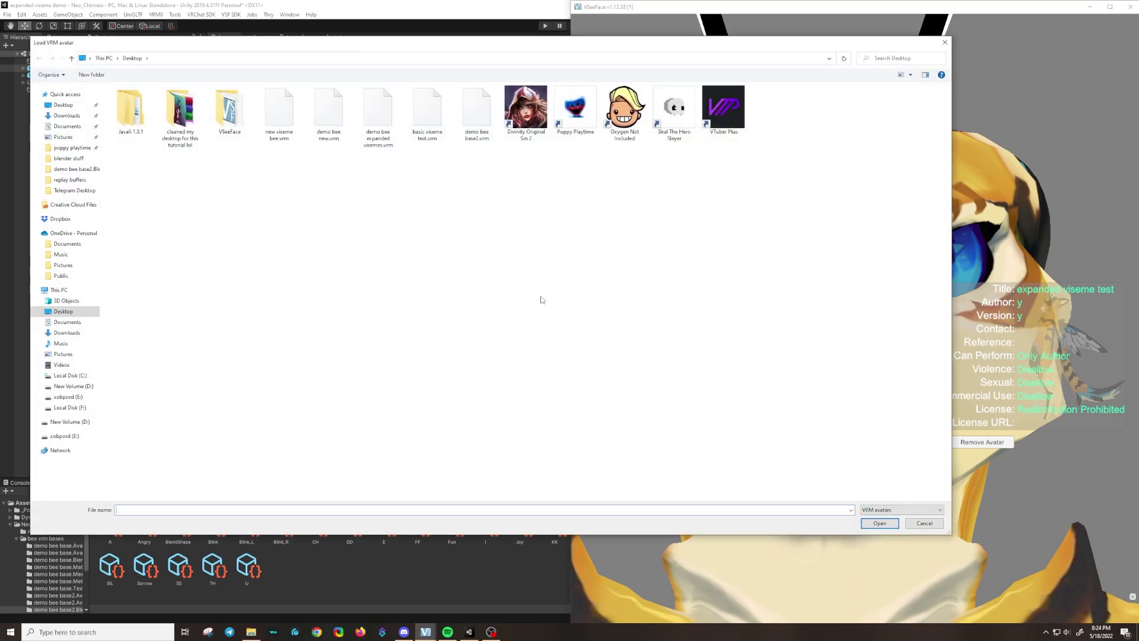
{"action": "left_click", "coordinate": [925, 522]}
{"action": "left_click", "coordinate": [896, 418]}
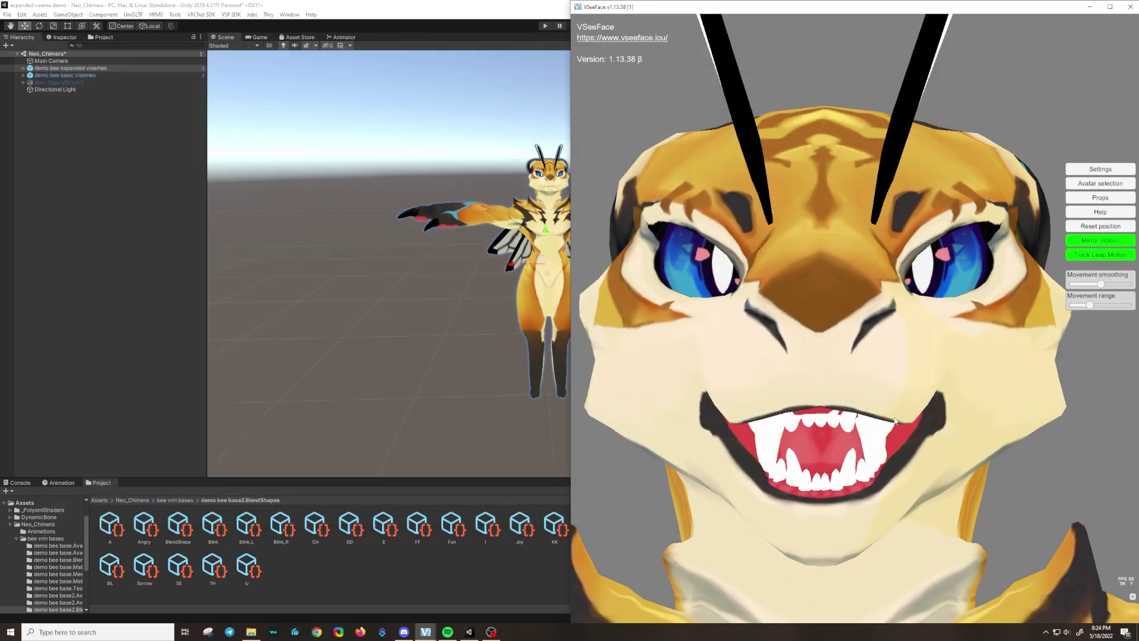
{"action": "left_click", "coordinate": [1084, 185]}
{"action": "left_click", "coordinate": [771, 355]}
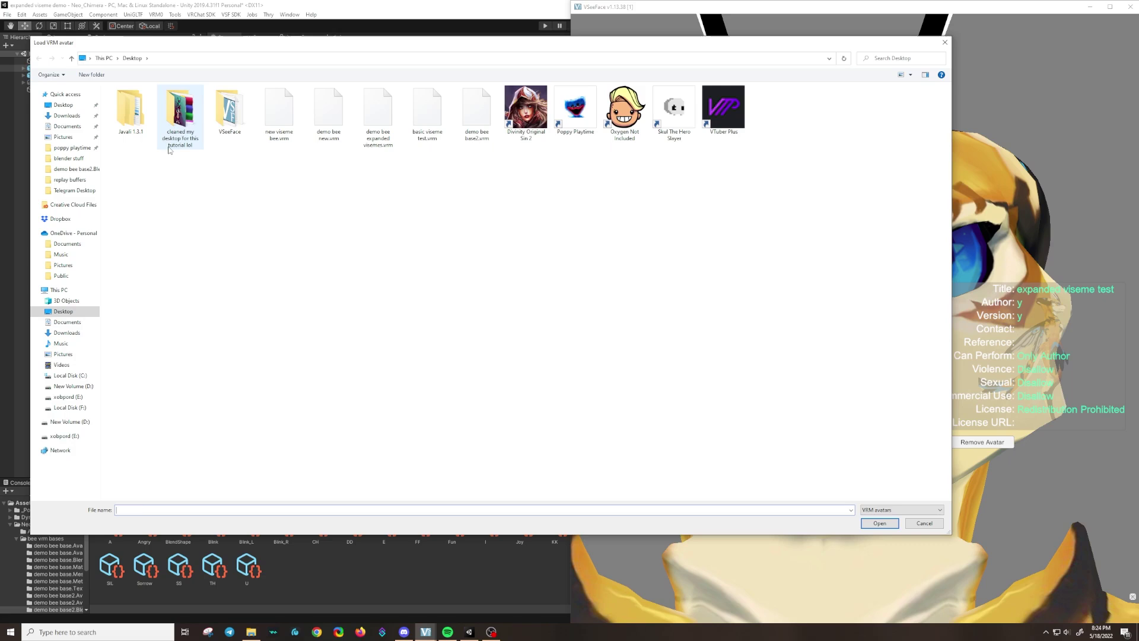
{"action": "double_click", "coordinate": [279, 121]}
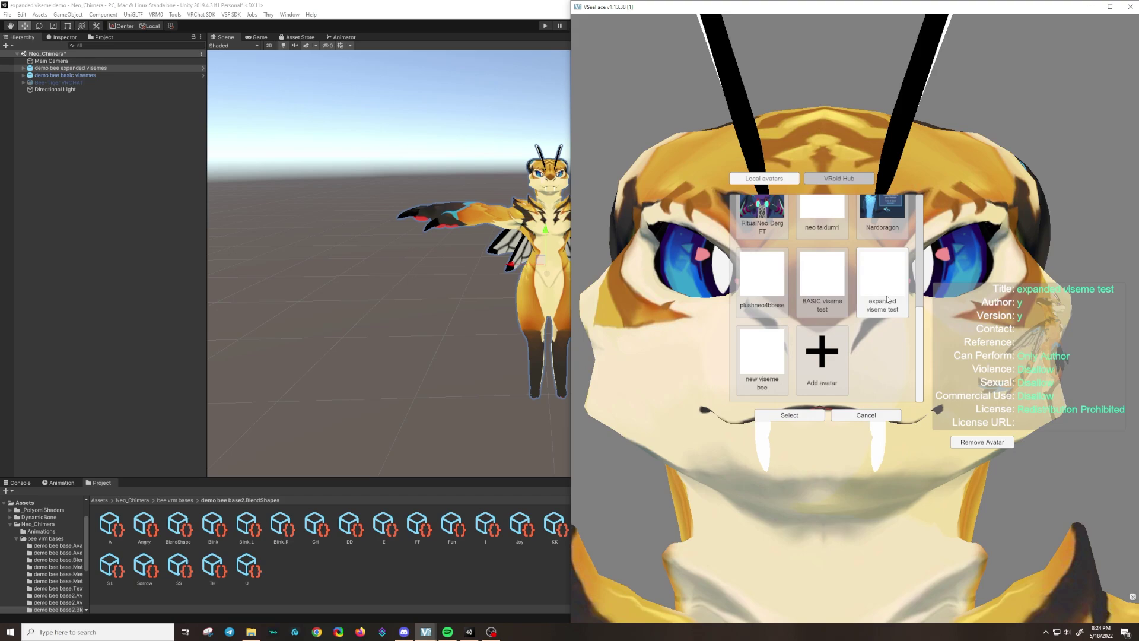
Make new viseme bee the active avatar, zoom toward its face, and unsnap the VSeeFace window to float.
{"action": "left_click", "coordinate": [765, 372]}
{"action": "left_click", "coordinate": [791, 415]}
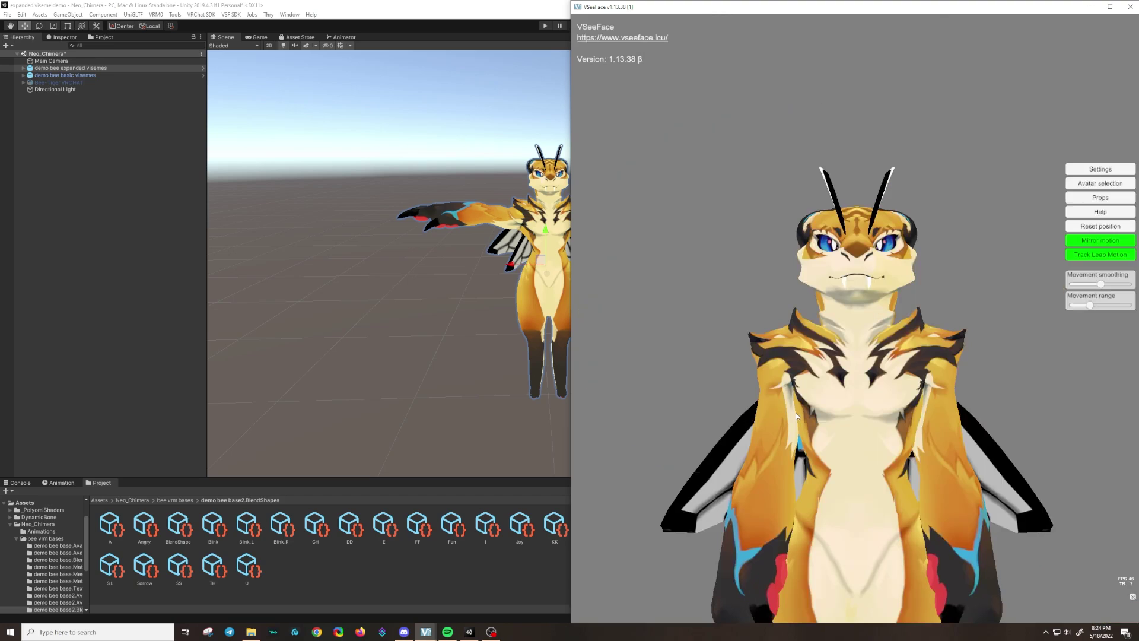
{"action": "scroll", "coordinate": [818, 315], "scroll_direction": "up", "scroll_amount": 5}
{"action": "scroll", "coordinate": [823, 300], "scroll_direction": "down", "scroll_amount": 4}
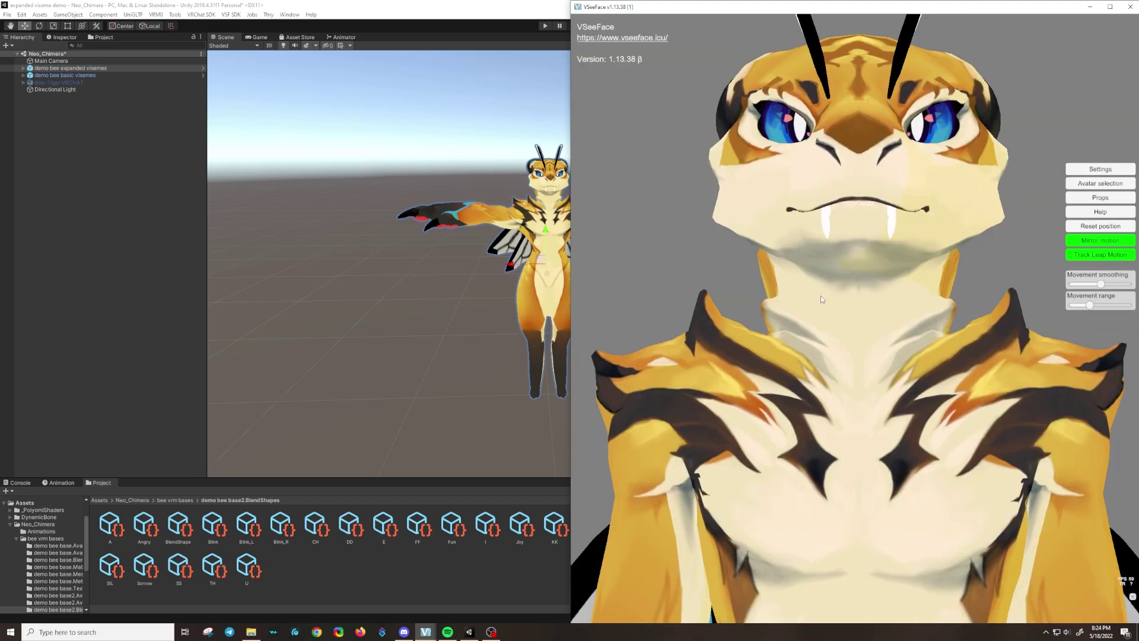
{"action": "scroll", "coordinate": [824, 290], "scroll_direction": "up", "scroll_amount": 2}
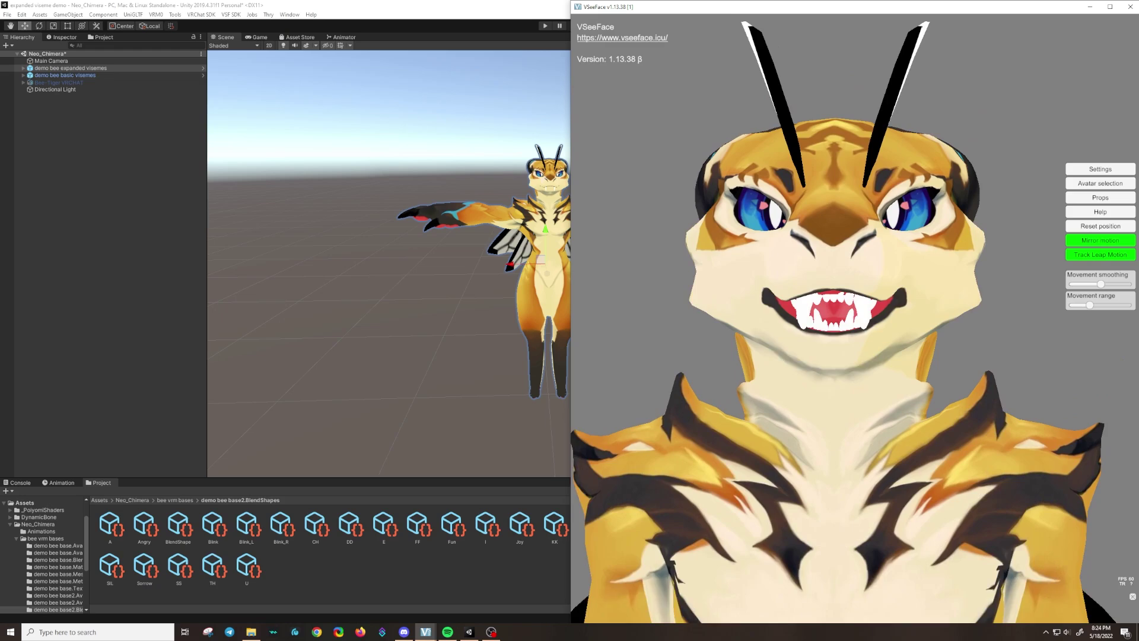
{"action": "scroll", "coordinate": [818, 365], "scroll_direction": "down", "scroll_amount": 2}
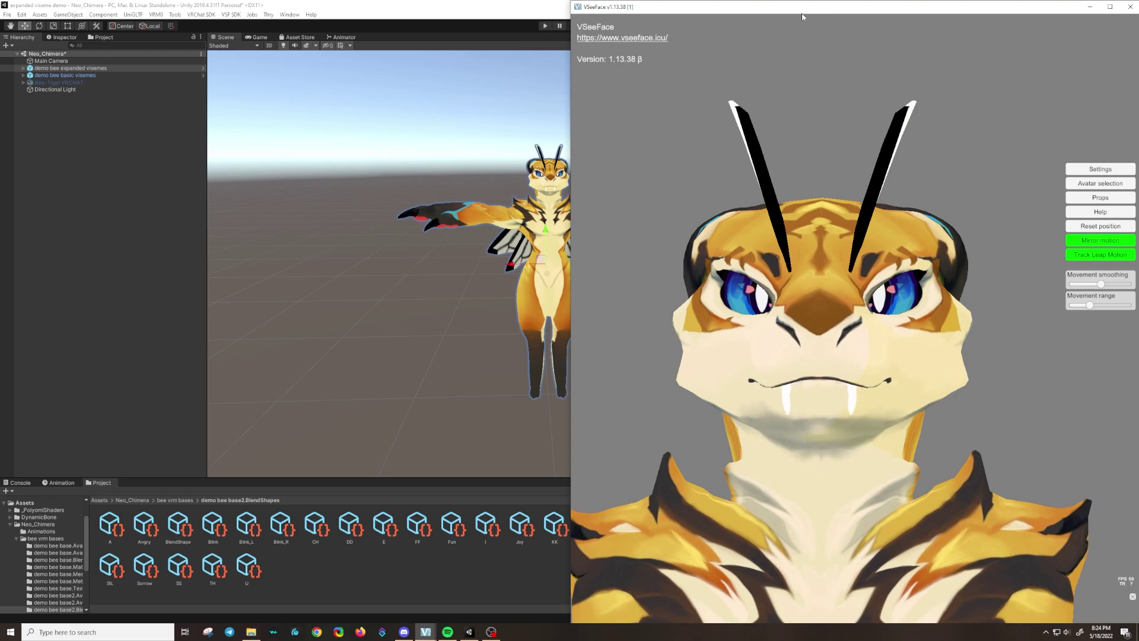
{"action": "left_click_drag", "start_coordinate": [802, 16], "coordinate": [485, 53]}
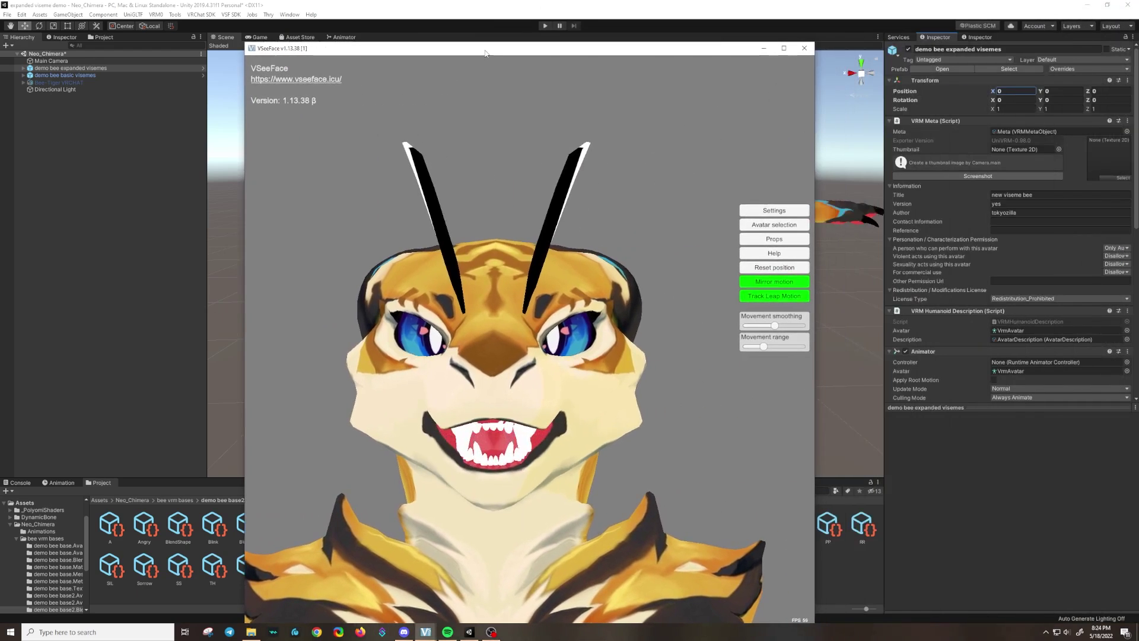